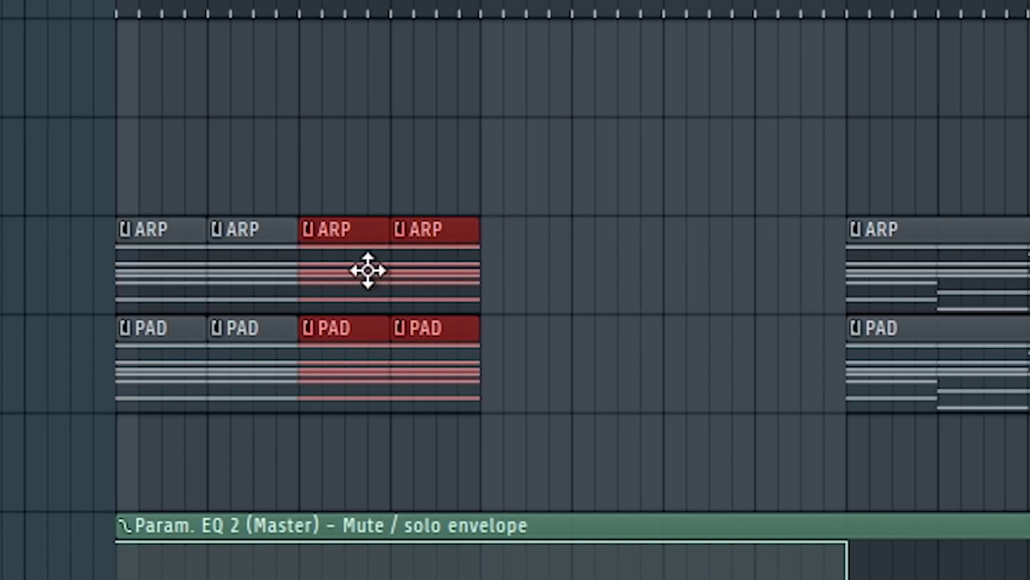
Duplicate the selected ARP and PAD clips in the playlist.
{"action": "key", "text": "ctrl+b"}
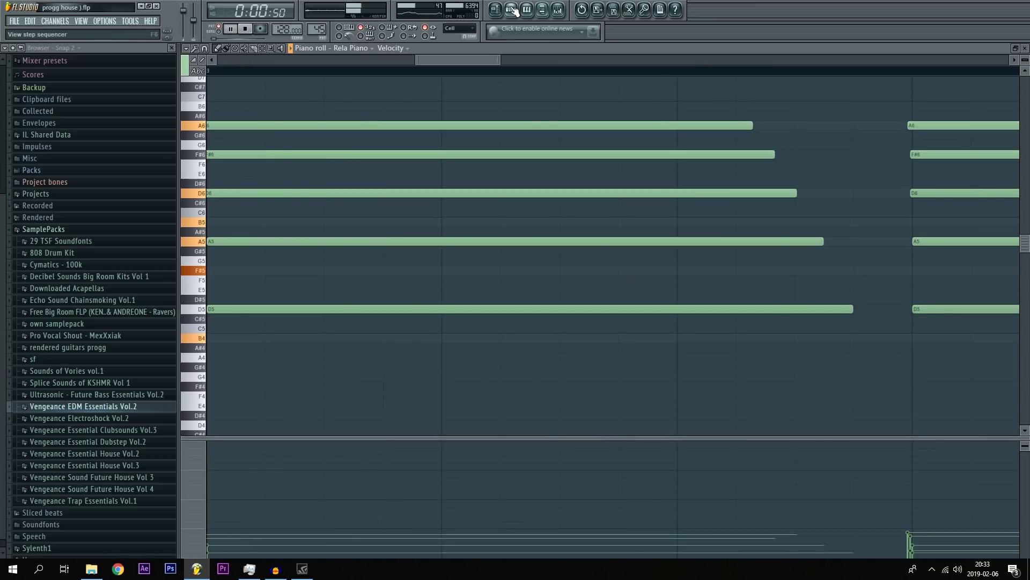
Show the step sequencer and look through its channel list below the Rela Piano channel.
{"action": "key", "text": "F6"}
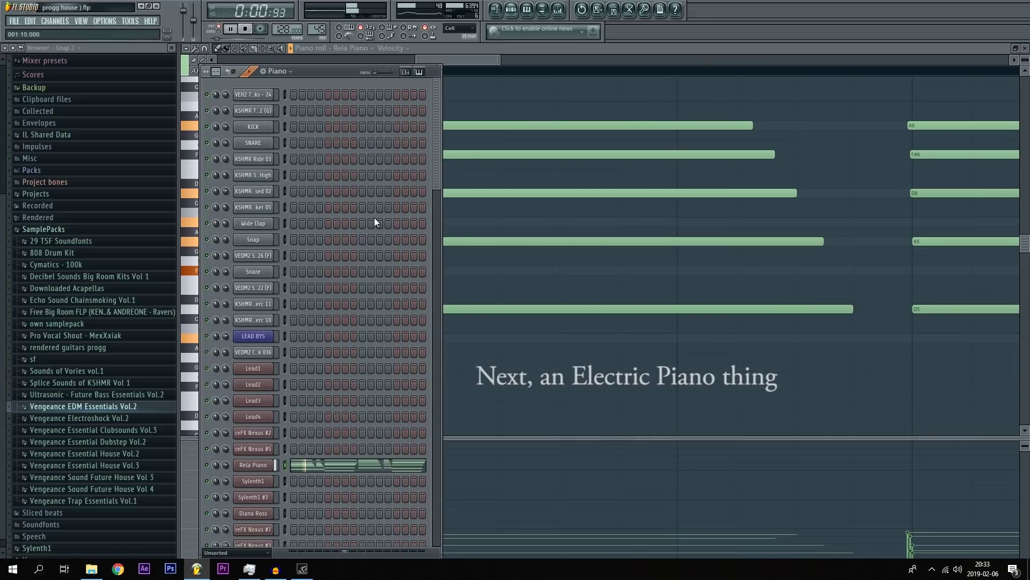
{"action": "scroll", "coordinate": [368, 237], "scroll_direction": "down", "scroll_amount": 3}
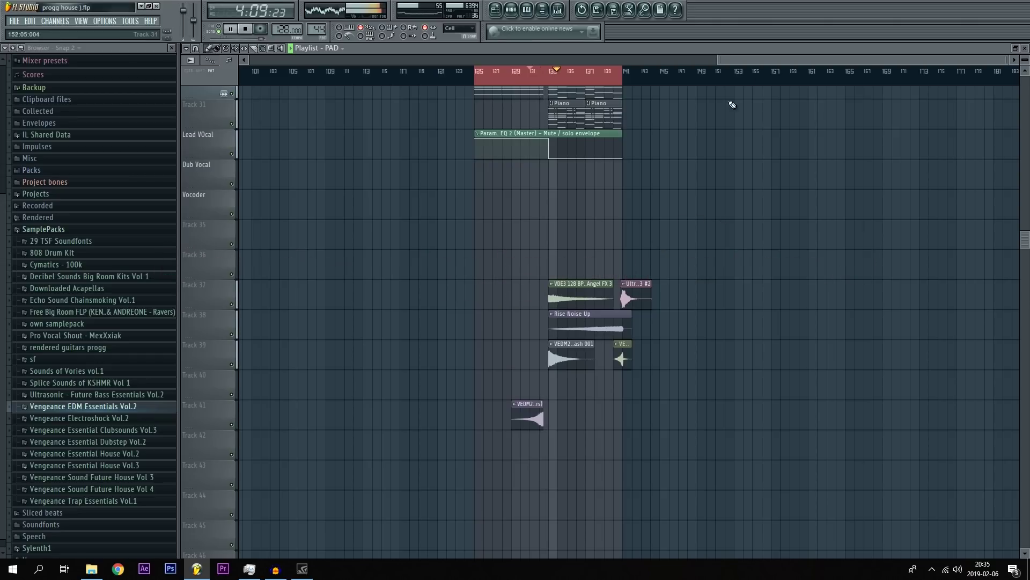
Open the options of the Ultr..3 #2 audio clip in the playlist.
{"action": "scroll", "coordinate": [746, 134], "scroll_direction": "right", "scroll_amount": 3}
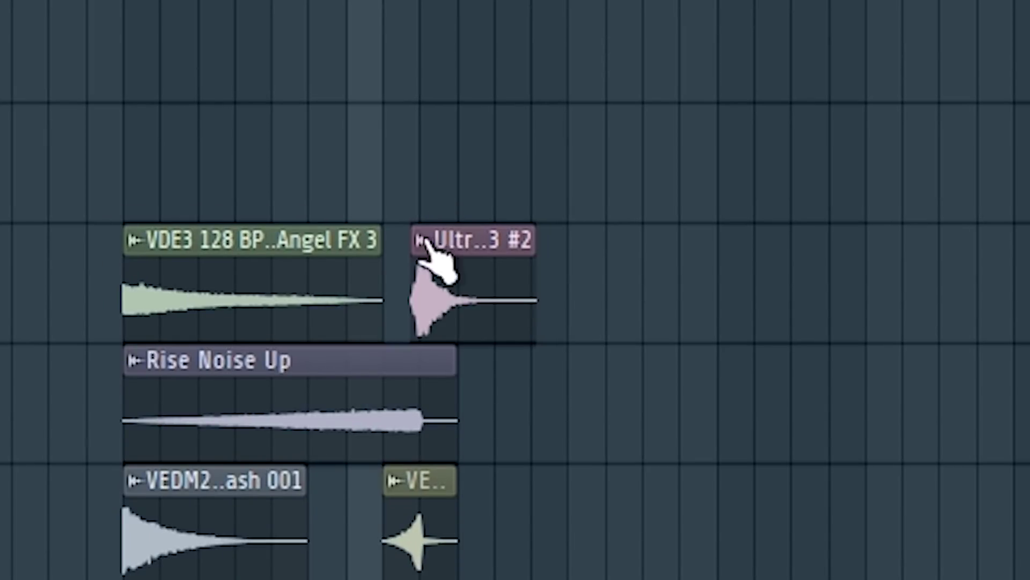
{"action": "right_click", "coordinate": [448, 293]}
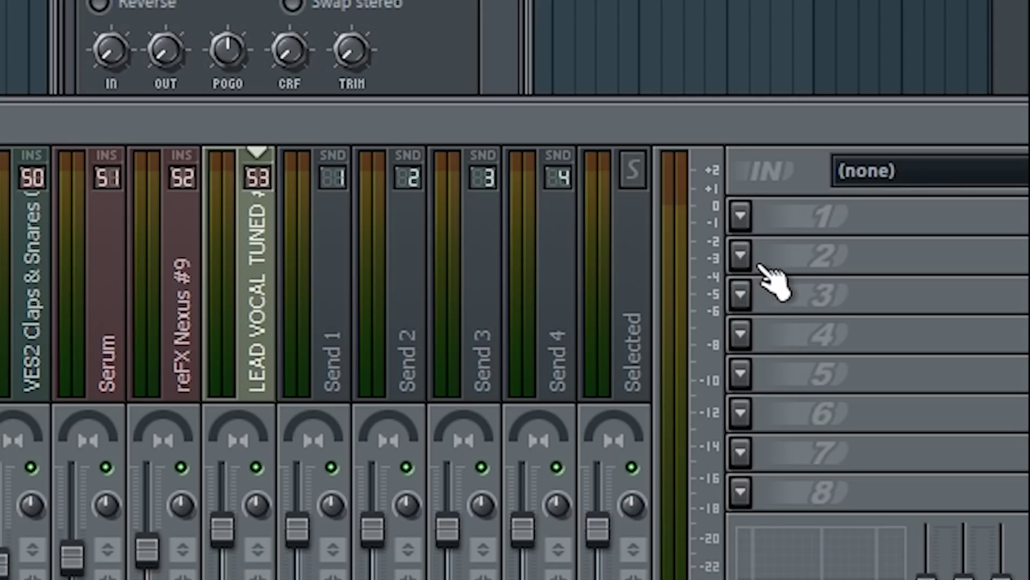
Load Vocodex as an effect on the LEAD VOCAL TUNED #2 mixer track and open the plugin window's options.
{"action": "left_click", "coordinate": [765, 271]}
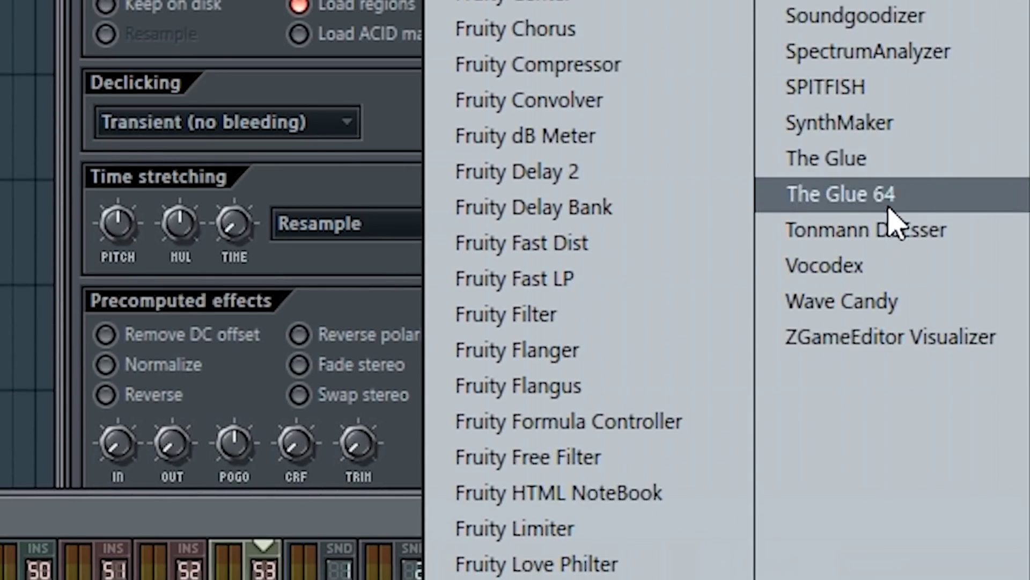
{"action": "left_click", "coordinate": [881, 272]}
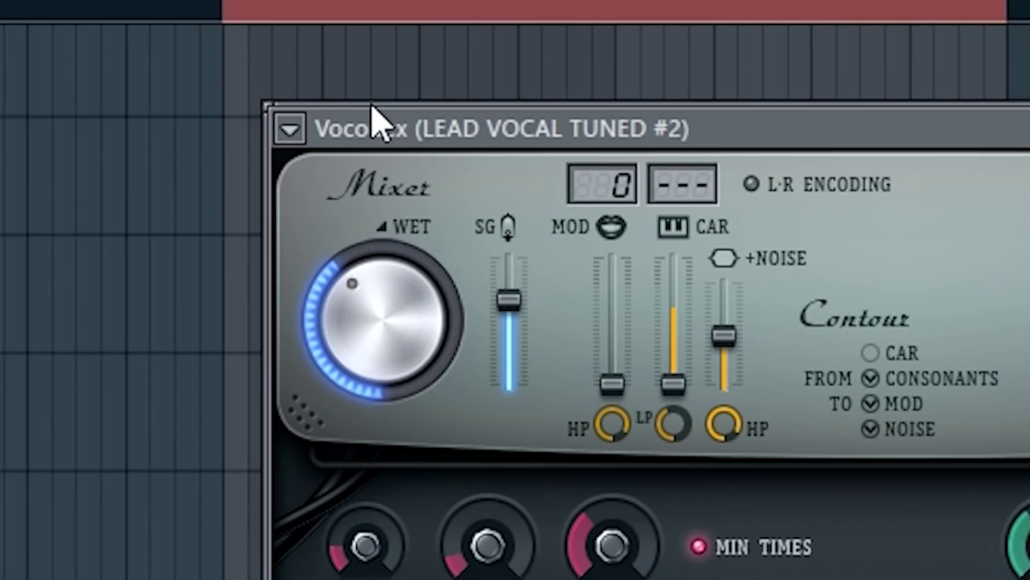
{"action": "left_click", "coordinate": [290, 129]}
{"action": "mouse_move", "coordinate": [363, 253]}
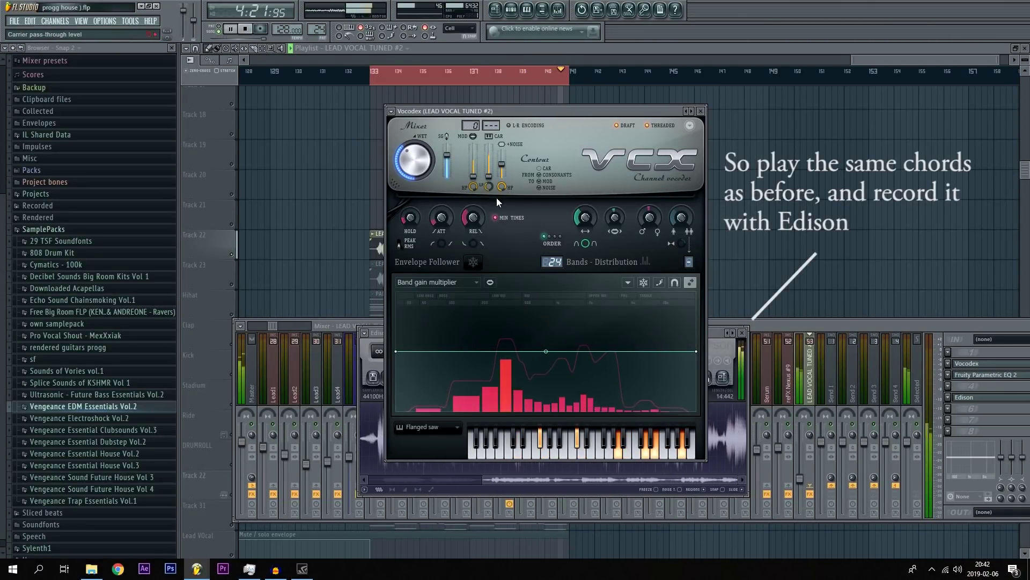
Bring Edison forward on the LEAD VOCAL TUNED #2 track and play back its recording.
{"action": "left_click", "coordinate": [375, 333]}
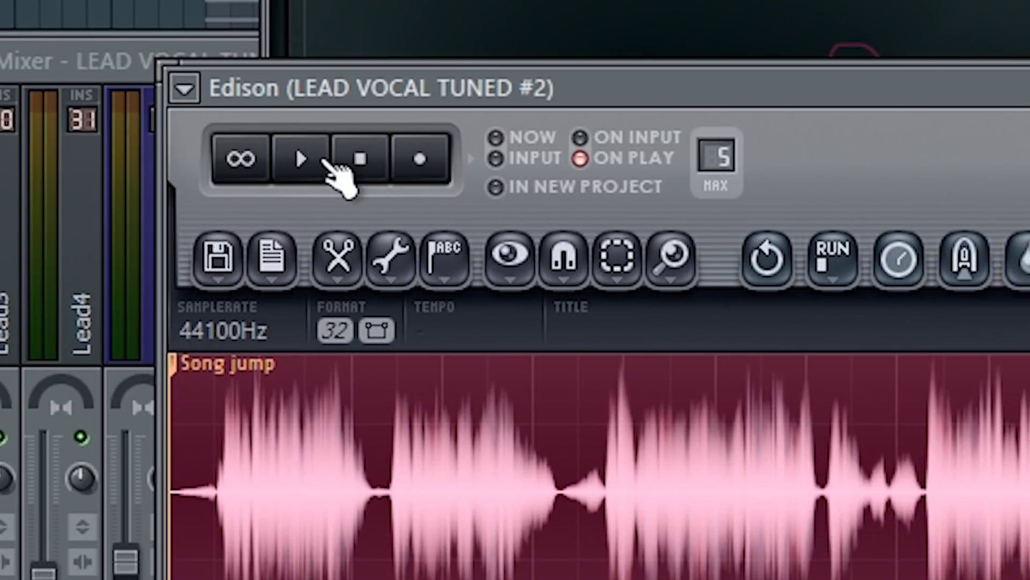
{"action": "left_click", "coordinate": [322, 161]}
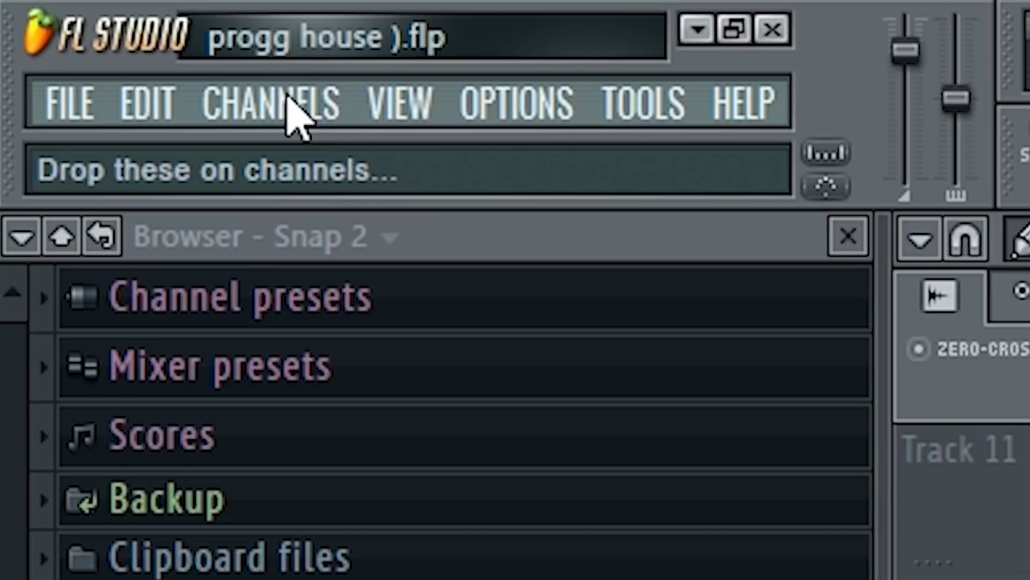
Add a Fruity Slicer channel and load the audio sample into it.
{"action": "left_click", "coordinate": [292, 108]}
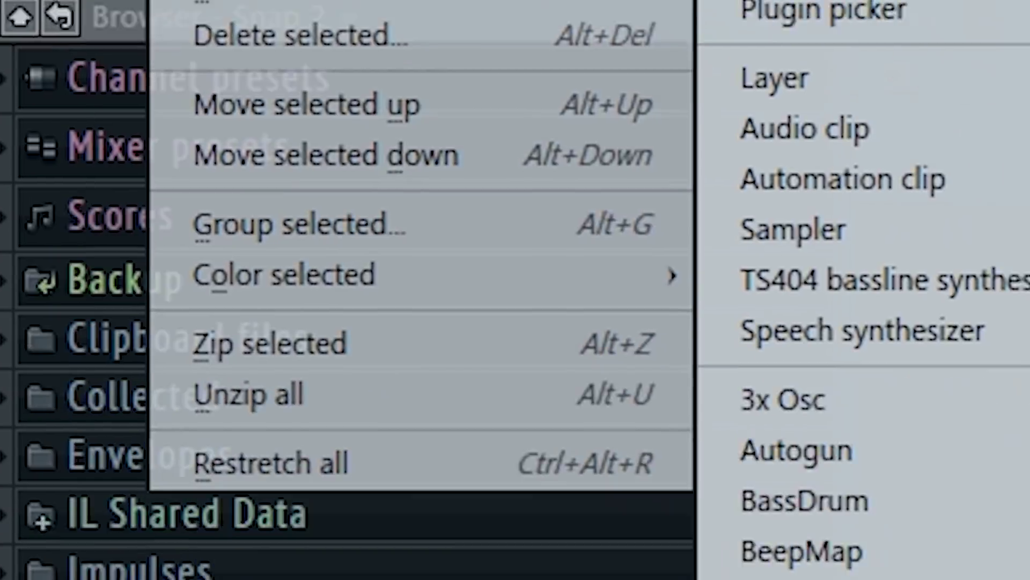
{"action": "left_click", "coordinate": [513, 263]}
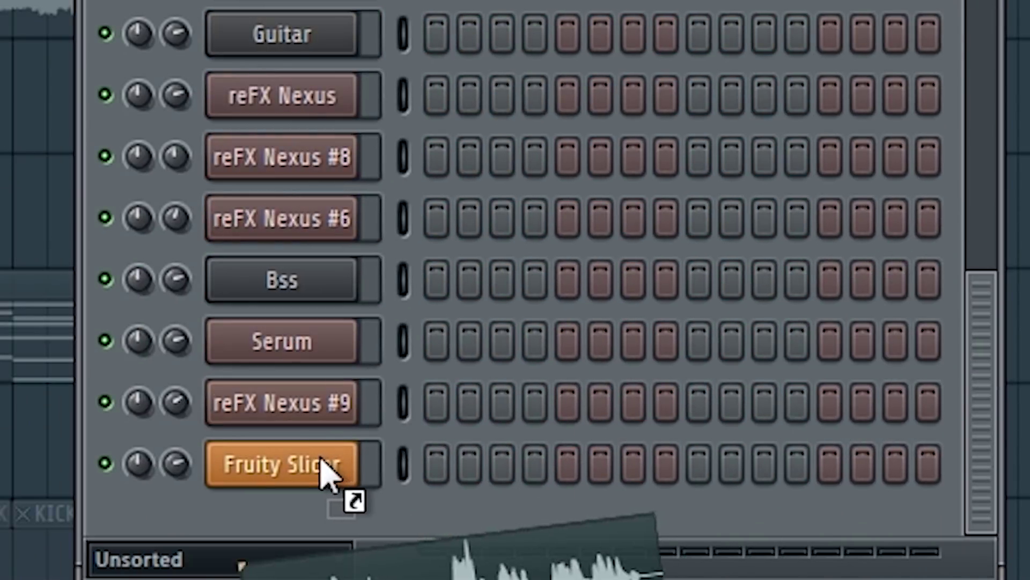
{"action": "left_click", "coordinate": [316, 462]}
{"action": "left_click_drag", "start_coordinate": [316, 463], "coordinate": [316, 462]}
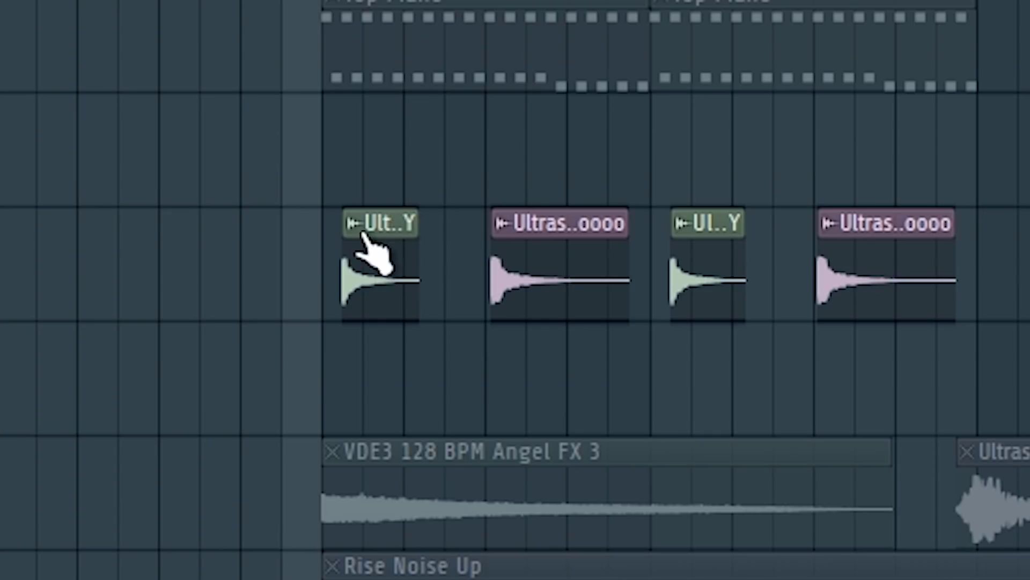
Preview the first Ult..Y chant clip and the first Ultras..oooo chant clip in the playlist.
{"action": "right_click", "coordinate": [360, 244]}
{"action": "left_click", "coordinate": [415, 300]}
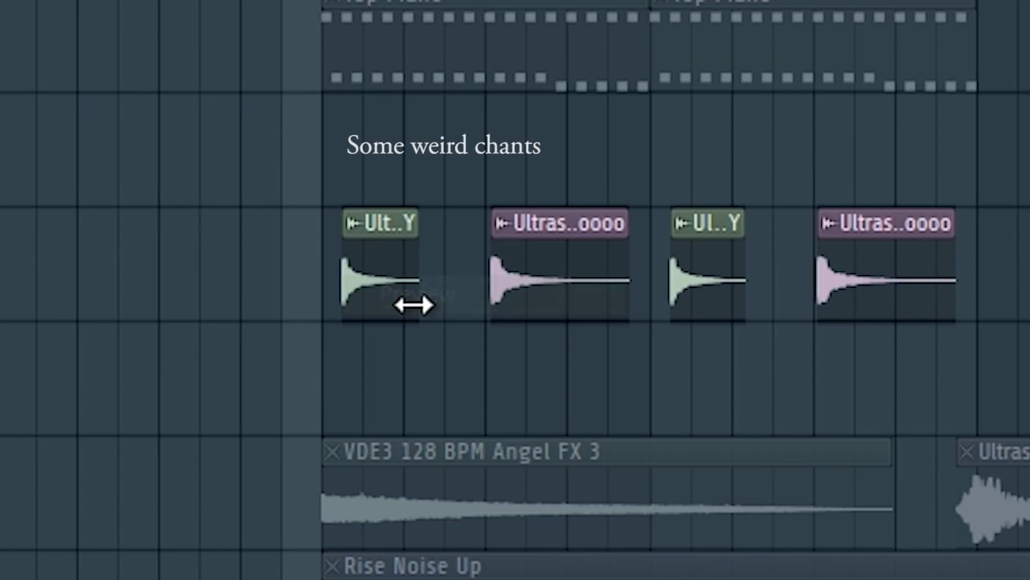
{"action": "right_click", "coordinate": [517, 256]}
{"action": "left_click", "coordinate": [545, 297]}
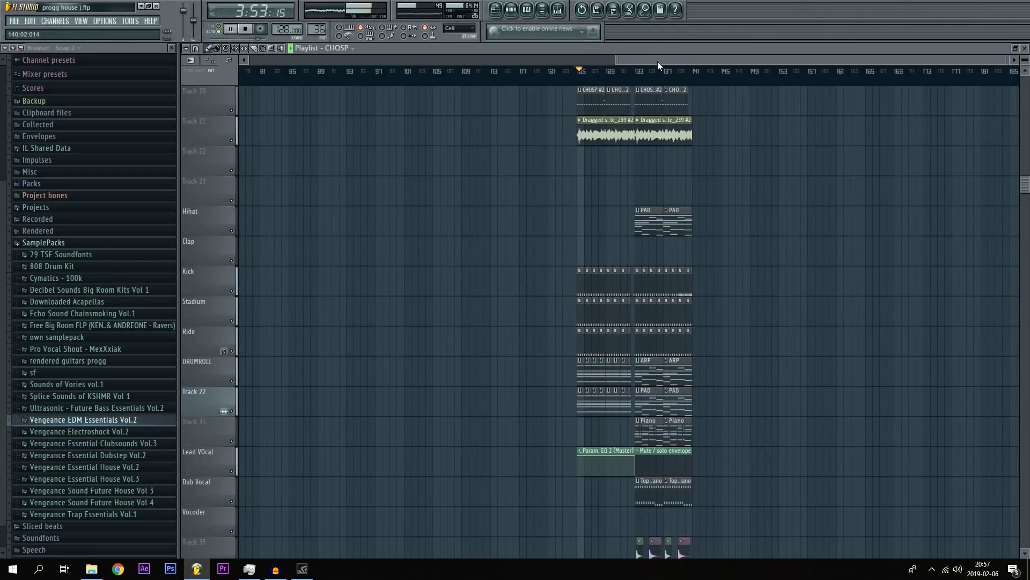
Examine the clips and automation envelopes between bars 125 and 141 across the playlist tracks during playback.
{"action": "left_click_drag", "start_coordinate": [658, 61], "coordinate": [726, 132]}
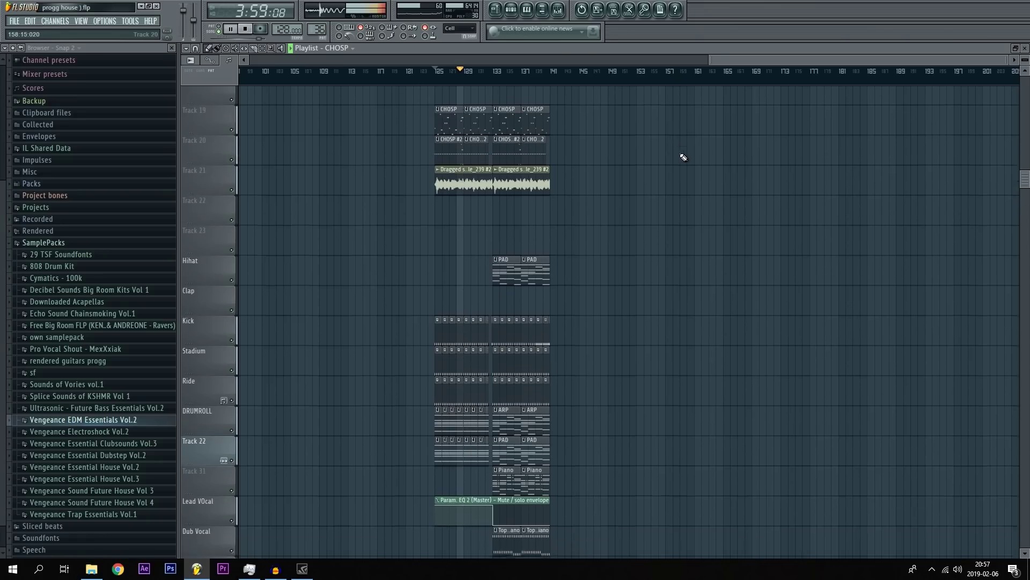
{"action": "scroll", "coordinate": [639, 230], "scroll_direction": "up", "scroll_amount": 3}
{"action": "scroll", "coordinate": [645, 232], "scroll_direction": "down", "scroll_amount": 5}
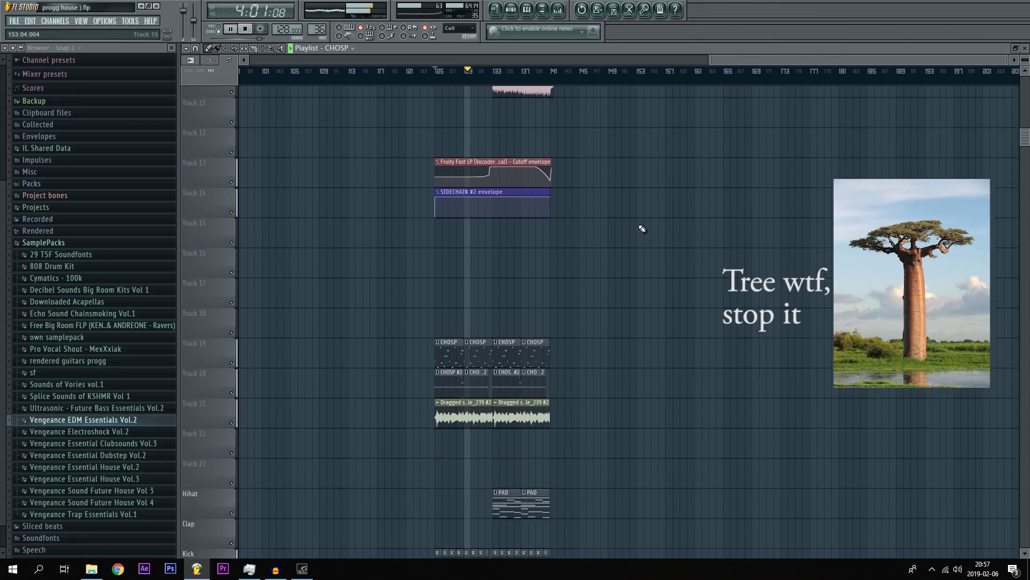
{"action": "scroll", "coordinate": [617, 228], "scroll_direction": "up", "scroll_amount": 8}
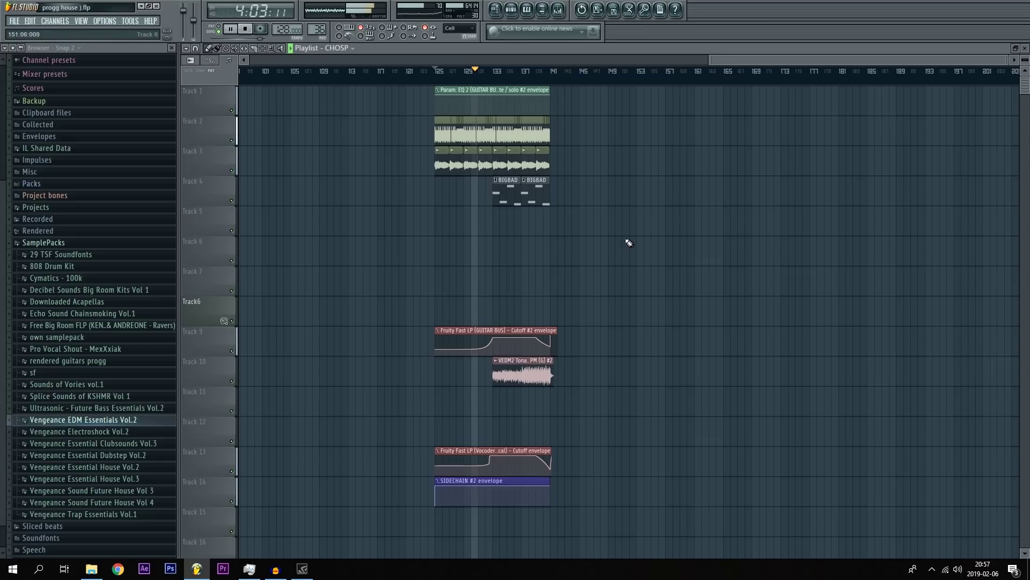
{"action": "scroll", "coordinate": [629, 242], "scroll_direction": "down", "scroll_amount": 5}
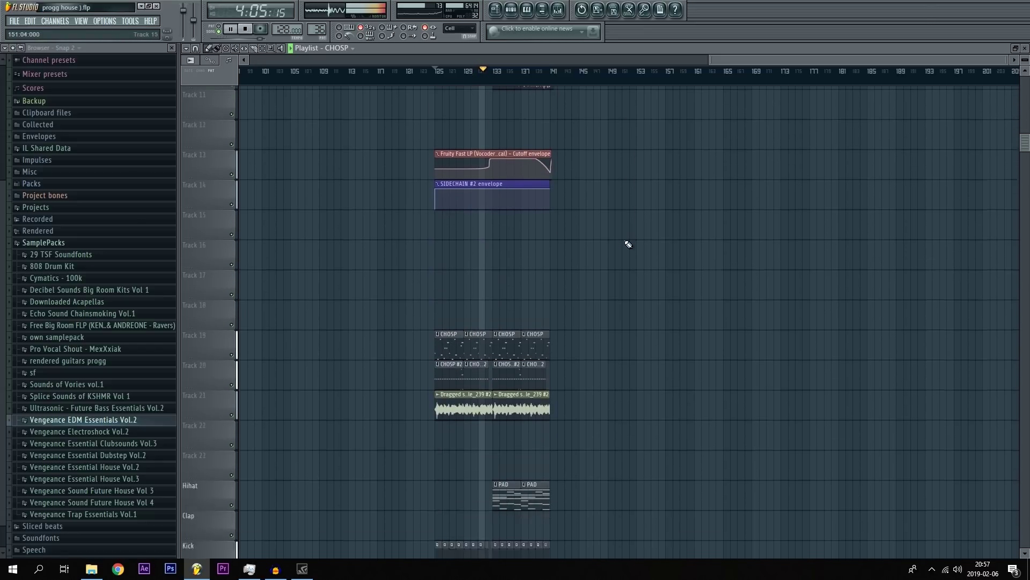
{"action": "scroll", "coordinate": [633, 239], "scroll_direction": "down", "scroll_amount": 1}
Preview the Ultr..3 #2 audio clip beside the VDE3 Angel FX 3 clip.
{"action": "right_click", "coordinate": [416, 267]}
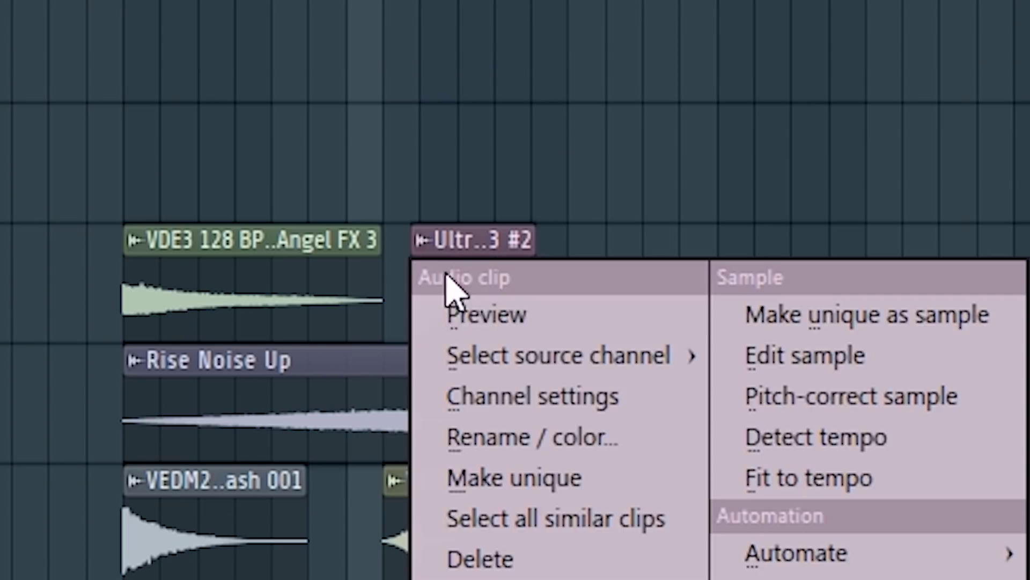
{"action": "left_click", "coordinate": [486, 315]}
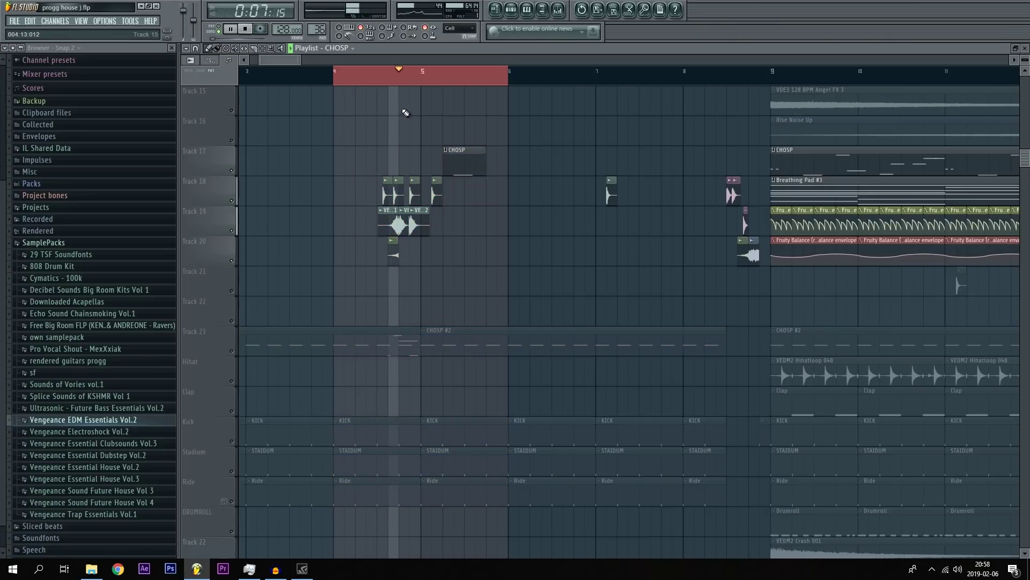
Play the intro effect and ROLLIUNG fill clips and examine the tracks around bars 2 to 5.
{"action": "key", "text": "space"}
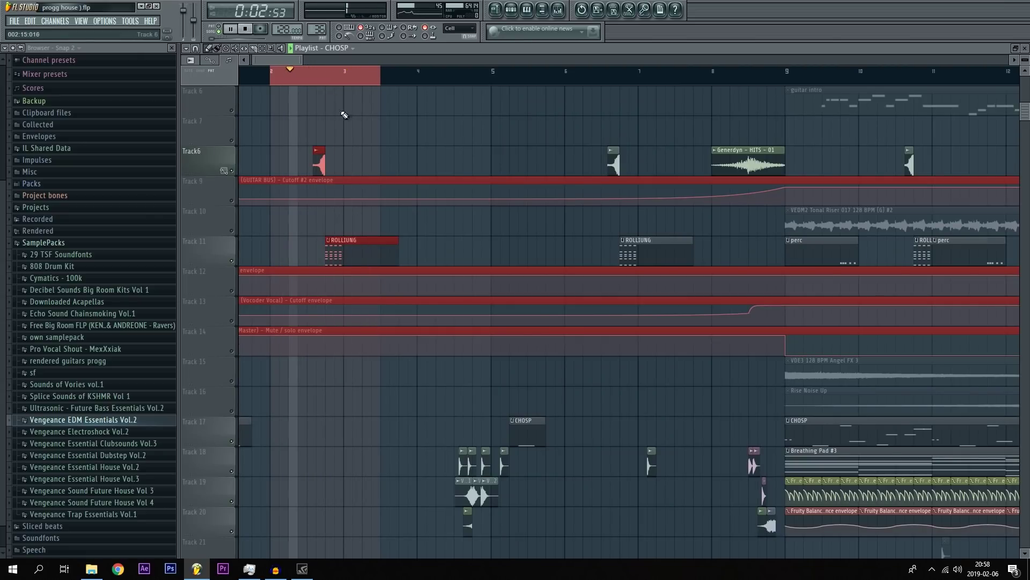
{"action": "key", "text": "space"}
{"action": "scroll", "coordinate": [395, 190], "scroll_direction": "up", "scroll_amount": 5}
{"action": "scroll", "coordinate": [396, 109], "scroll_direction": "down", "scroll_amount": 8}
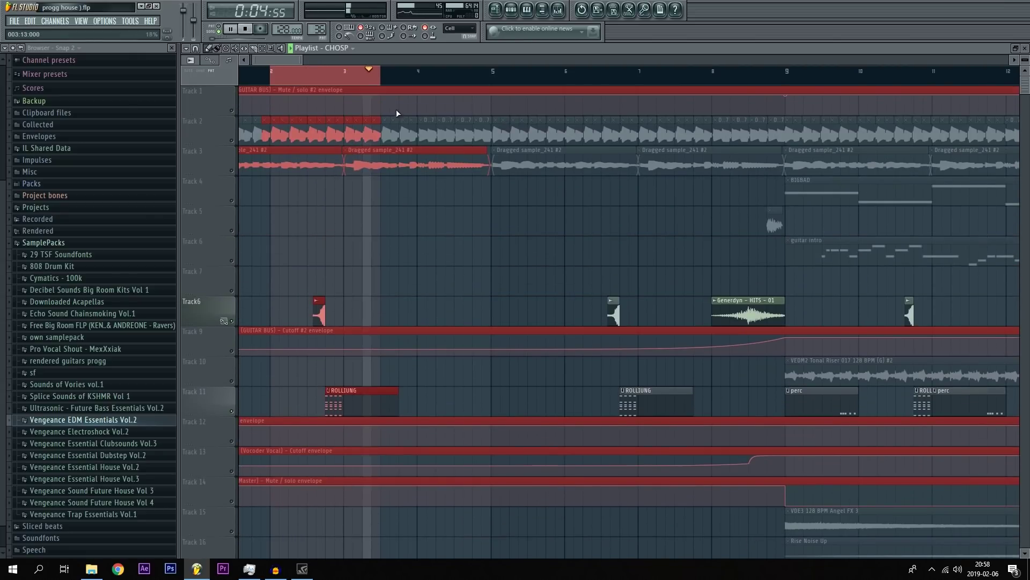
{"action": "left_click", "coordinate": [452, 210]}
{"action": "left_click", "coordinate": [462, 227]}
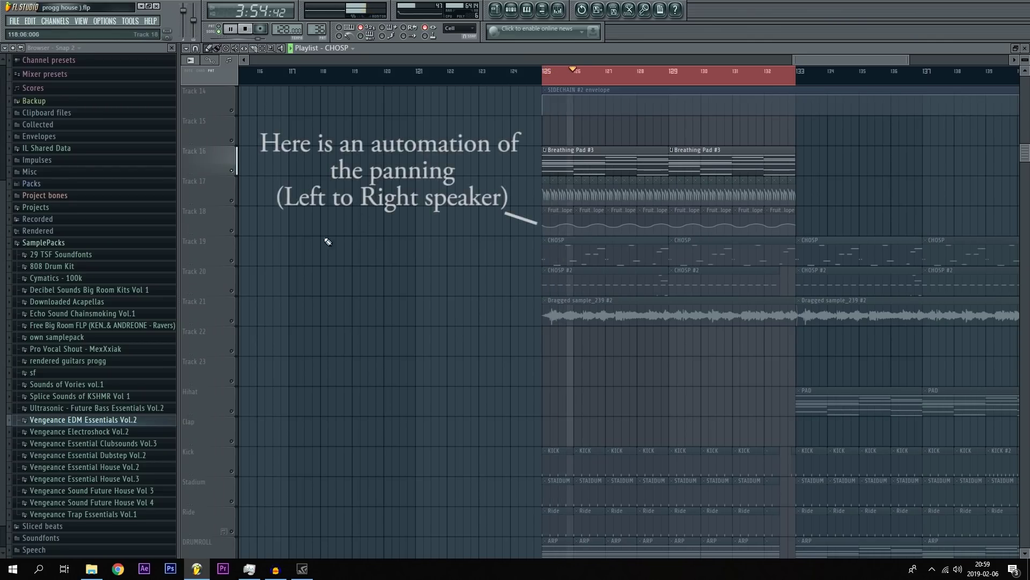
Unmute Track 18, which holds the Fruity Balance panning automation for the Breathing Pad #3 section.
{"action": "left_click", "coordinate": [235, 233]}
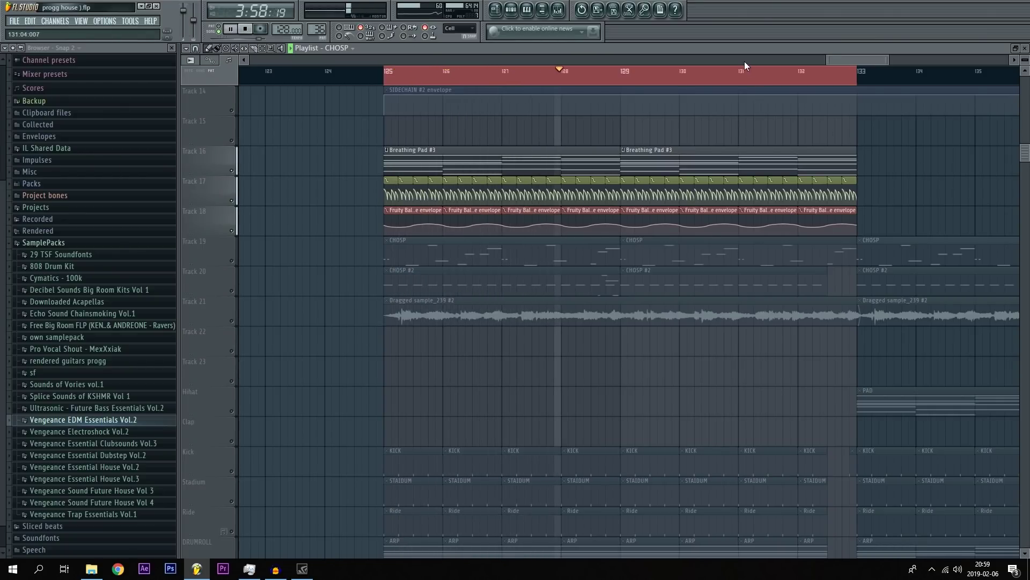
Follow the full song during playback, examining the playlist tracks through the intro, Verse, Bridge and Build sections.
{"action": "scroll", "coordinate": [756, 75], "scroll_direction": "down", "scroll_amount": 2}
{"action": "left_click_drag", "start_coordinate": [819, 57], "coordinate": [835, 124]}
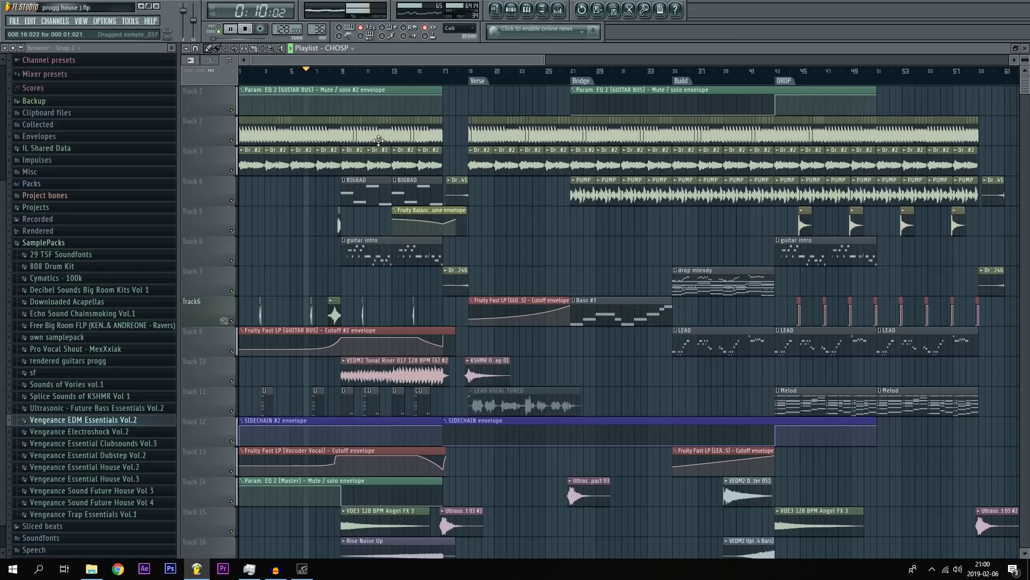
{"action": "scroll", "coordinate": [299, 169], "scroll_direction": "down", "scroll_amount": 5}
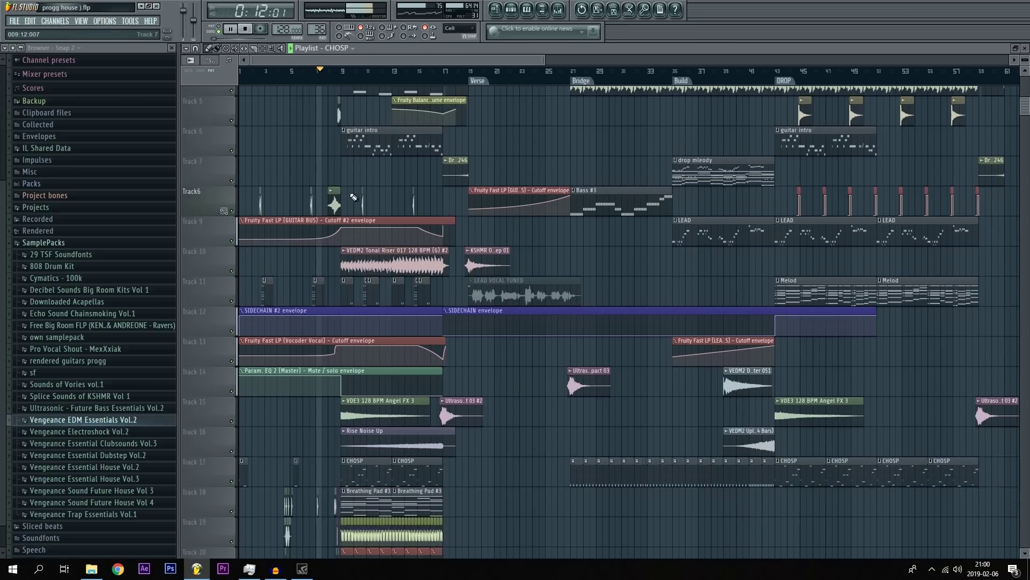
{"action": "scroll", "coordinate": [299, 169], "scroll_direction": "down", "scroll_amount": 4}
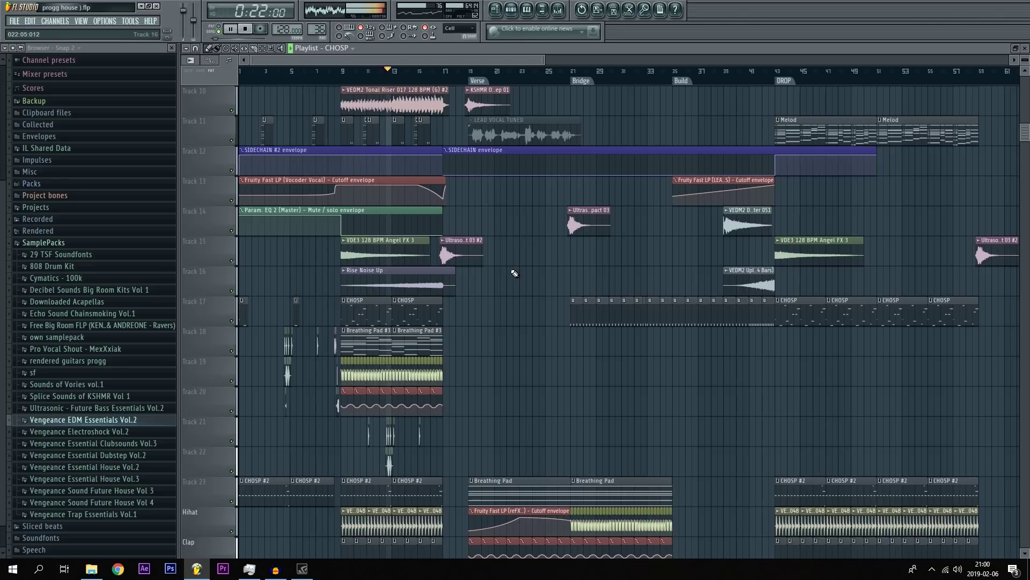
{"action": "scroll", "coordinate": [510, 274], "scroll_direction": "up", "scroll_amount": 2}
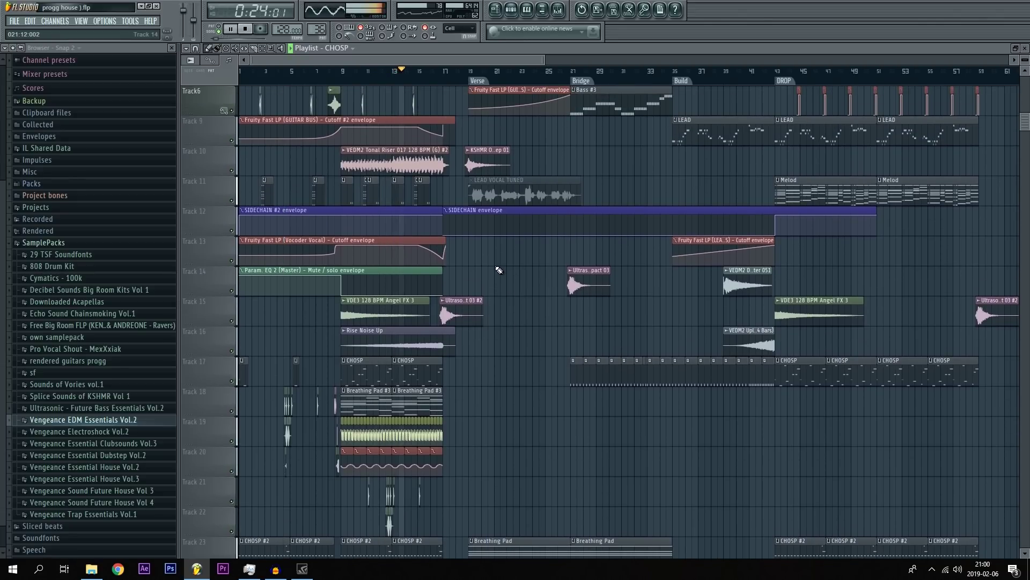
{"action": "scroll", "coordinate": [506, 279], "scroll_direction": "up", "scroll_amount": 5}
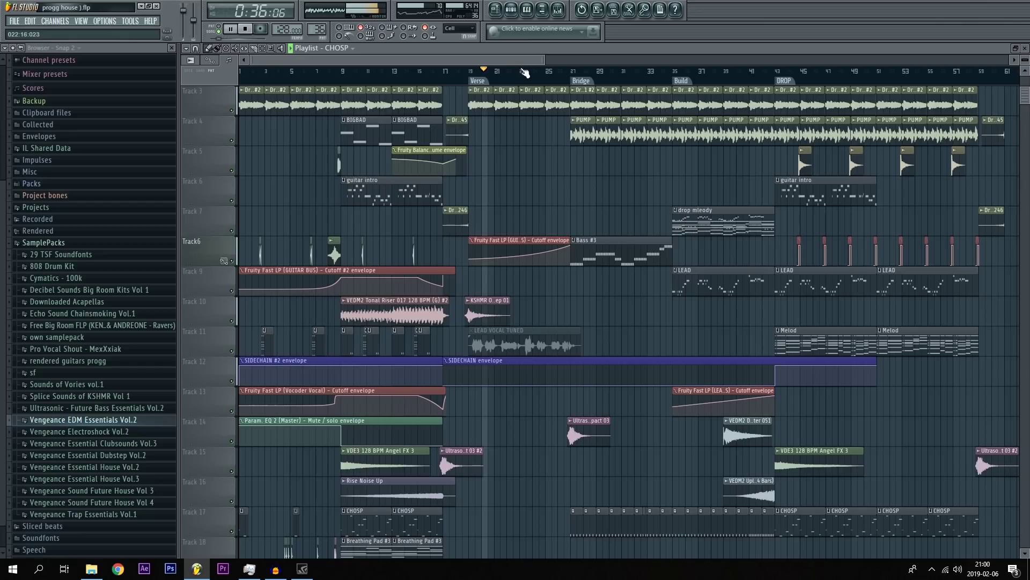
{"action": "scroll", "coordinate": [525, 71], "scroll_direction": "down", "scroll_amount": 10}
{"action": "left_click_drag", "start_coordinate": [503, 54], "coordinate": [538, 66]}
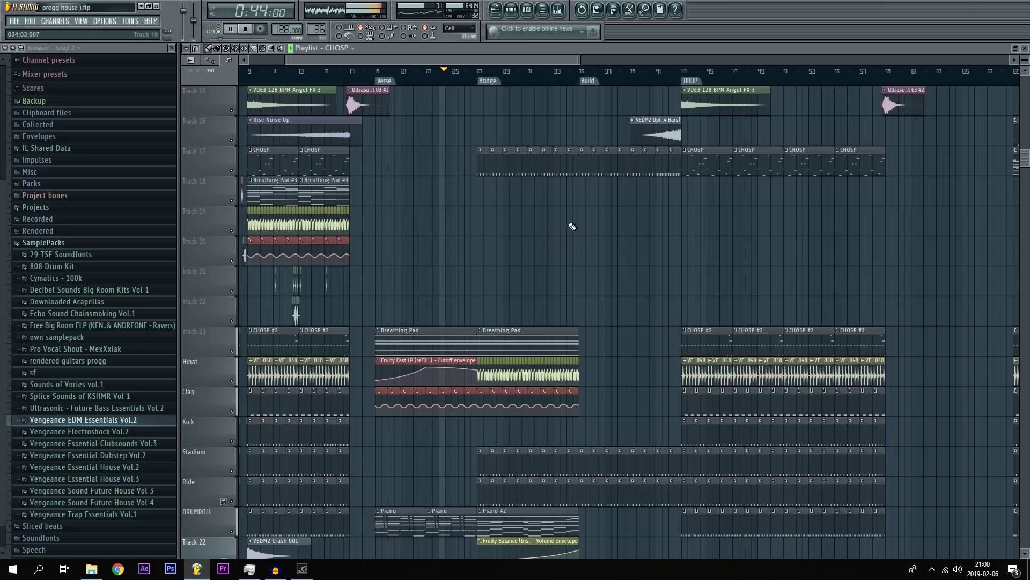
{"action": "scroll", "coordinate": [573, 226], "scroll_direction": "down", "scroll_amount": 4}
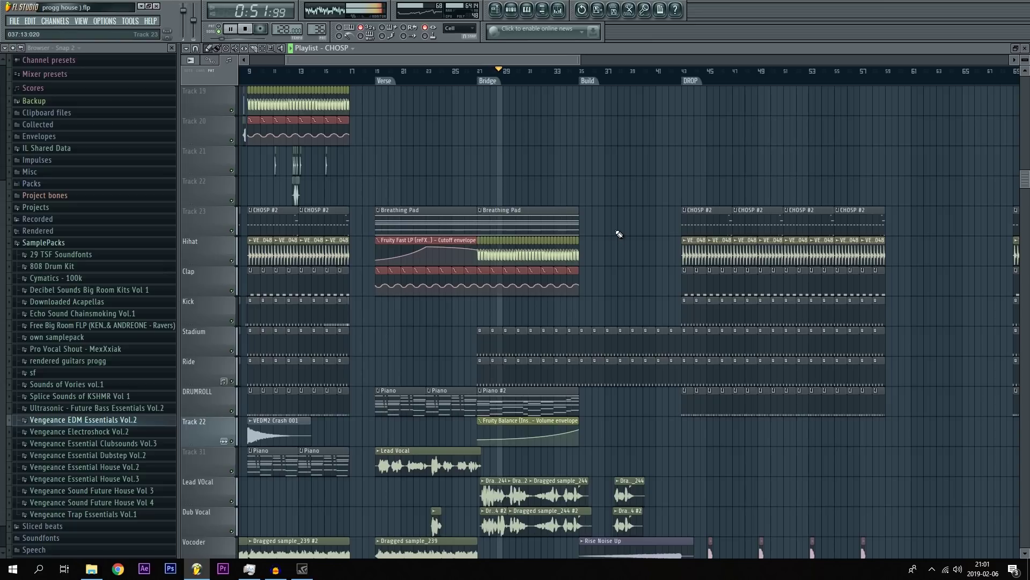
{"action": "left_click_drag", "start_coordinate": [555, 62], "coordinate": [587, 143]}
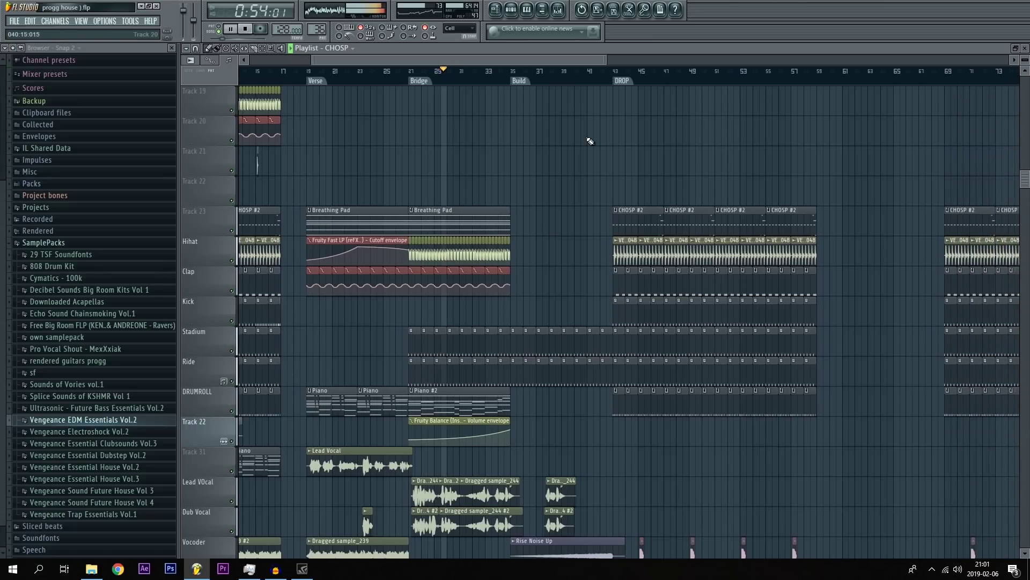
{"action": "scroll", "coordinate": [569, 212], "scroll_direction": "up", "scroll_amount": 6}
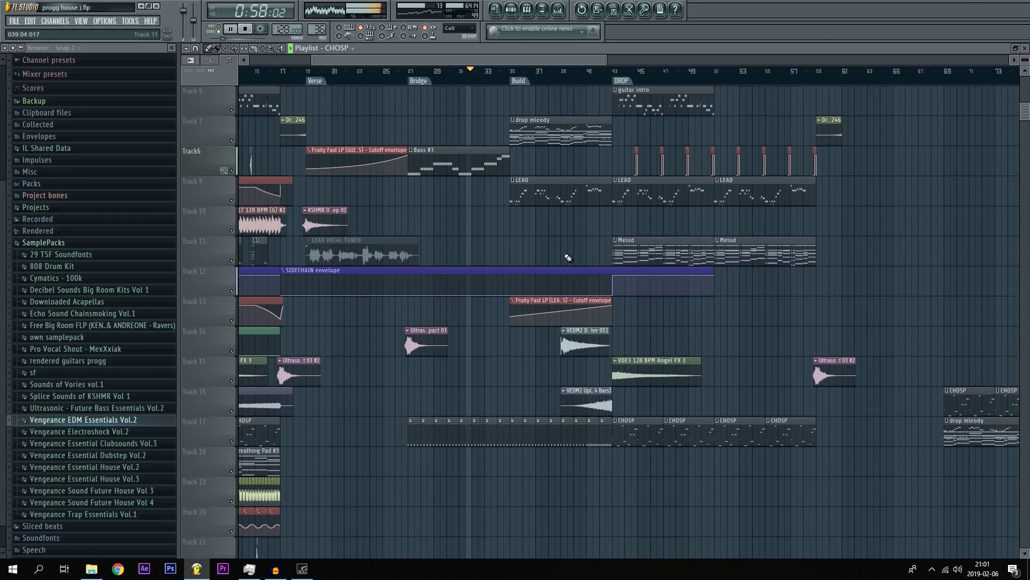
{"action": "scroll", "coordinate": [563, 260], "scroll_direction": "up", "scroll_amount": 3}
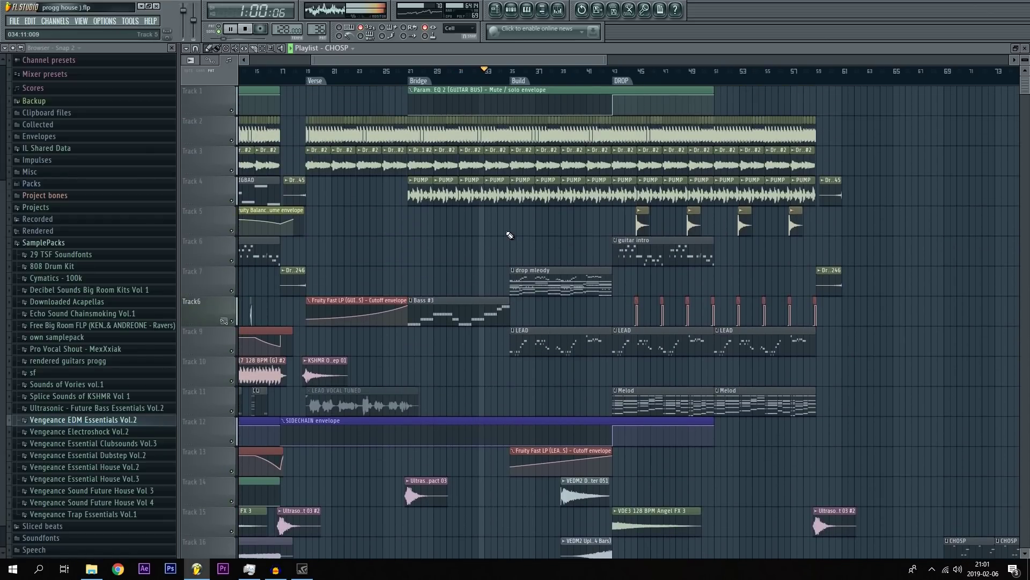